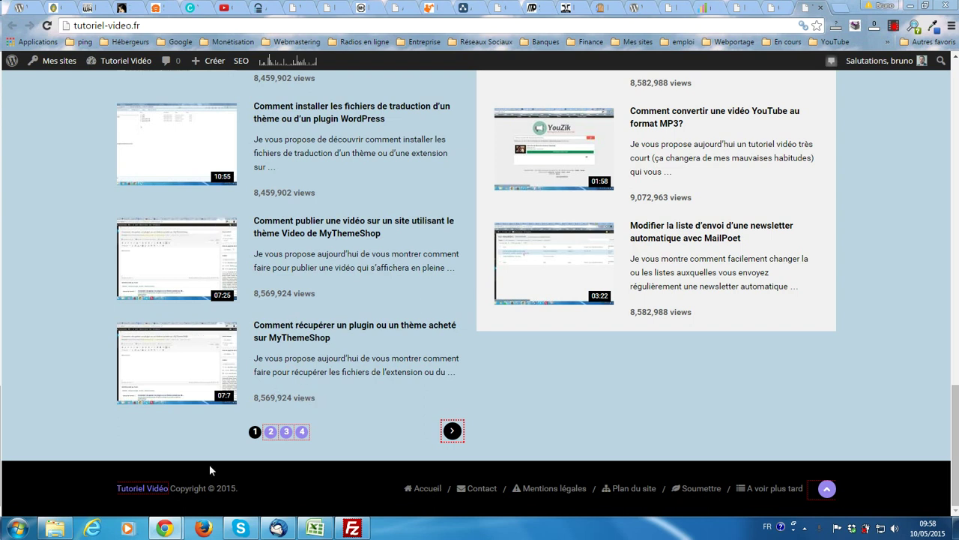
# Step: Switch to FileZilla and look over the saved-sites manager and the quick connection fields
pyautogui.click(352, 529)
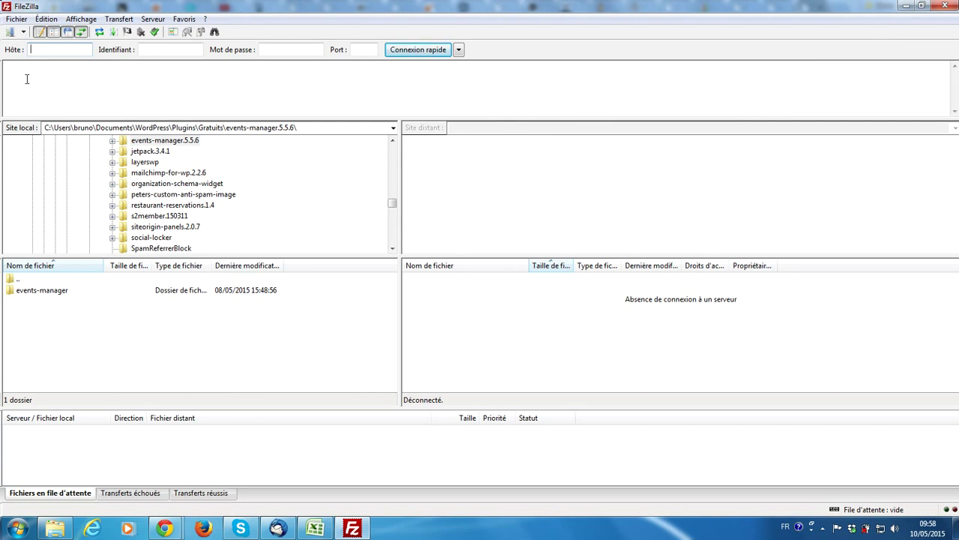
pyautogui.click(11, 32)
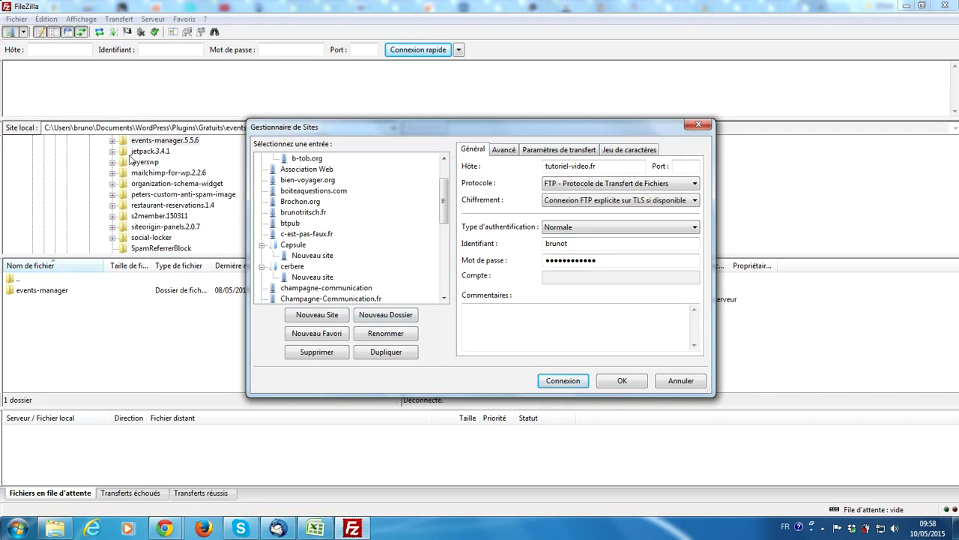
pyautogui.click(681, 381)
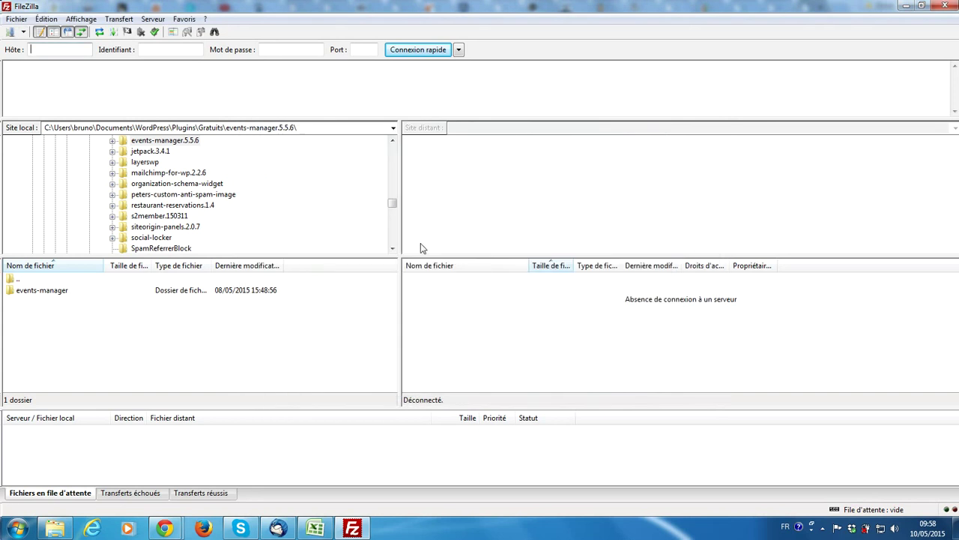
pyautogui.click(30, 49)
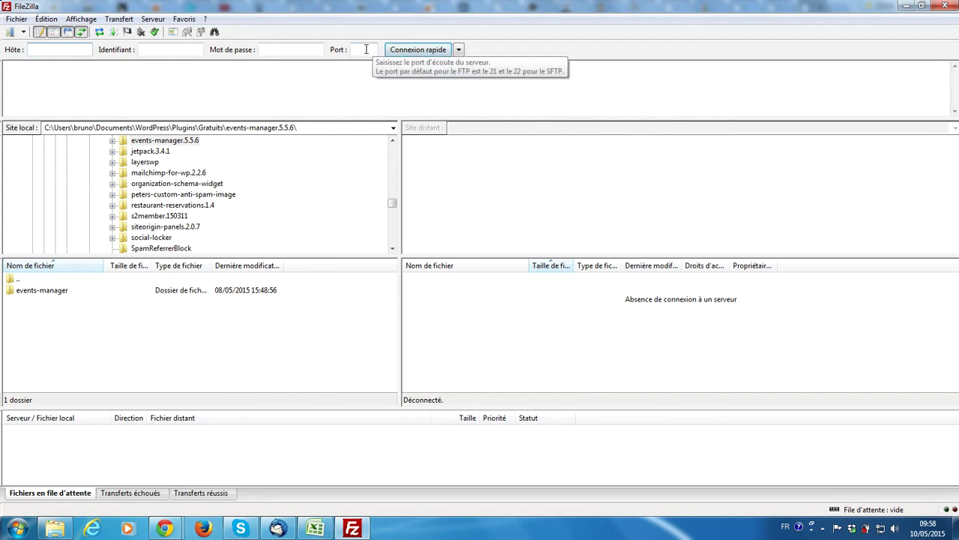
# Step: Connect to the saved site ftp.tutoriel-video.fr from the site manager and accept the server's certificate
pyautogui.click(9, 33)
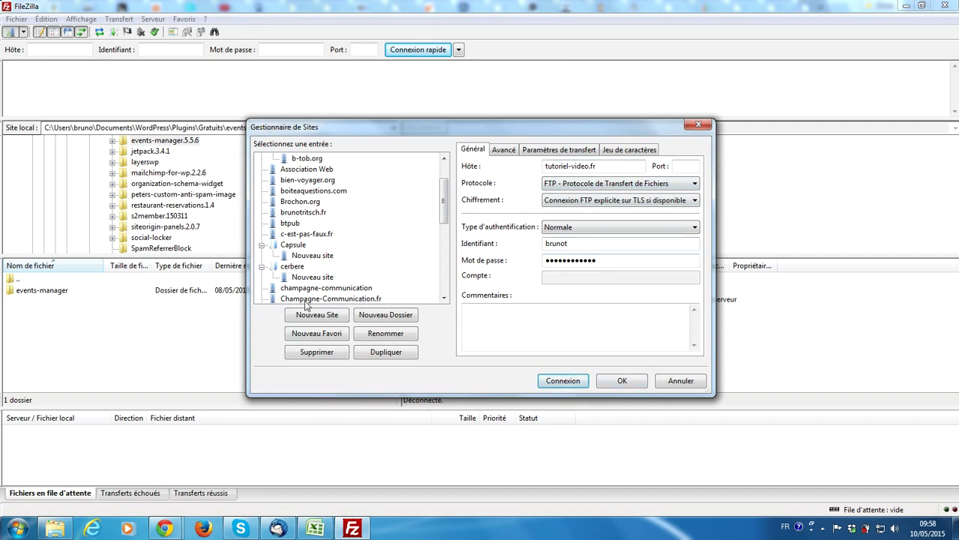
pyautogui.scroll(-2, 441, 201)
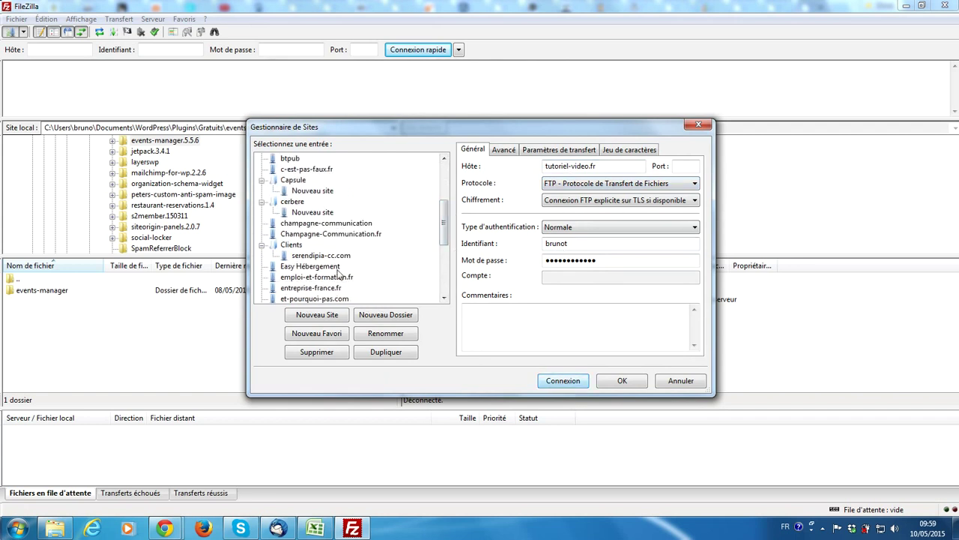
pyautogui.click(313, 235)
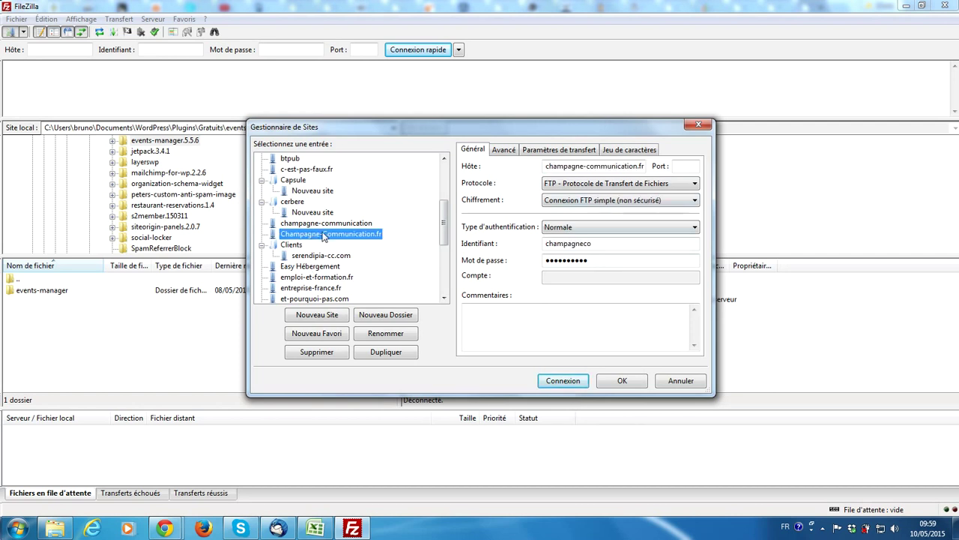
pyautogui.moveTo(443, 226); pyautogui.dragTo(439, 261)
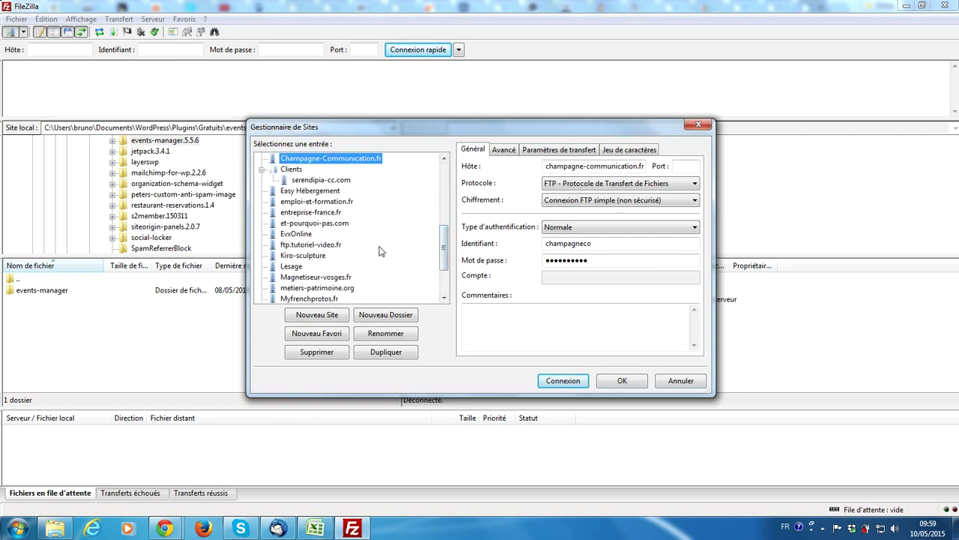
pyautogui.click(333, 247)
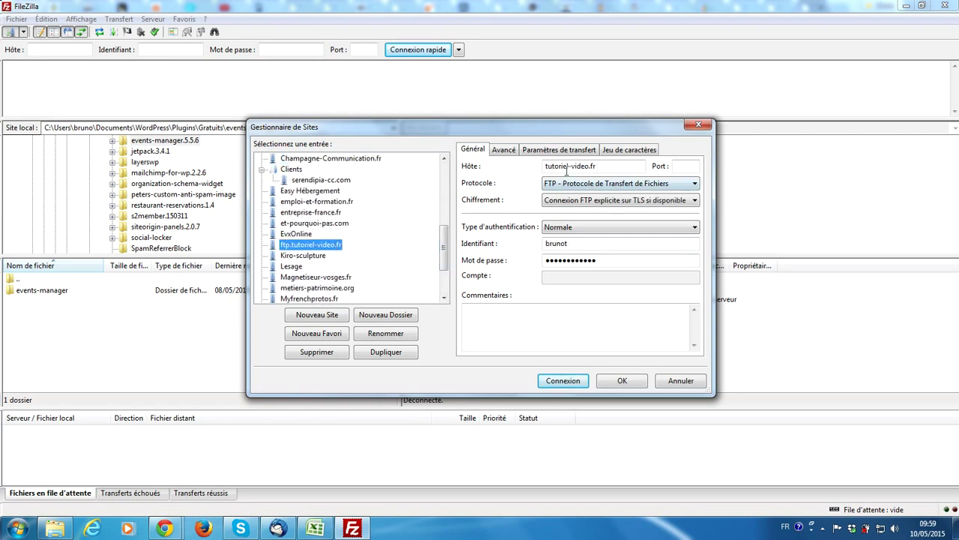
pyautogui.click(564, 382)
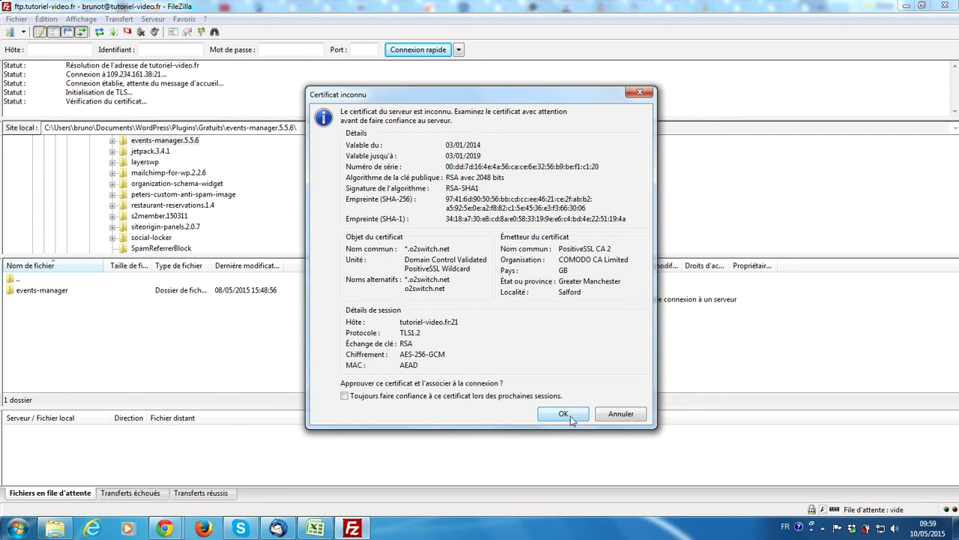
pyautogui.click(568, 415)
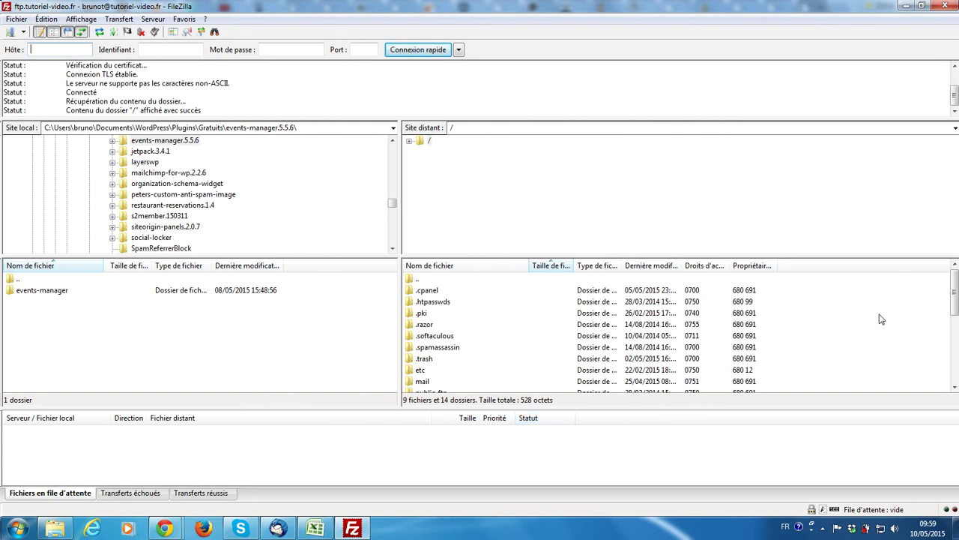
# Step: Open the www folder on the remote server and enter its wp-content subfolder
pyautogui.moveTo(956, 295); pyautogui.dragTo(955, 346)
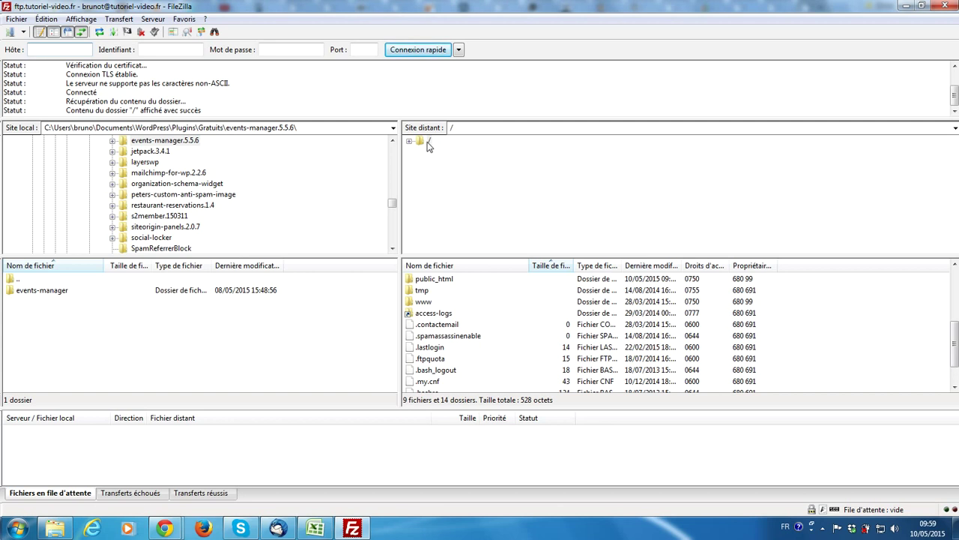
pyautogui.click(430, 303)
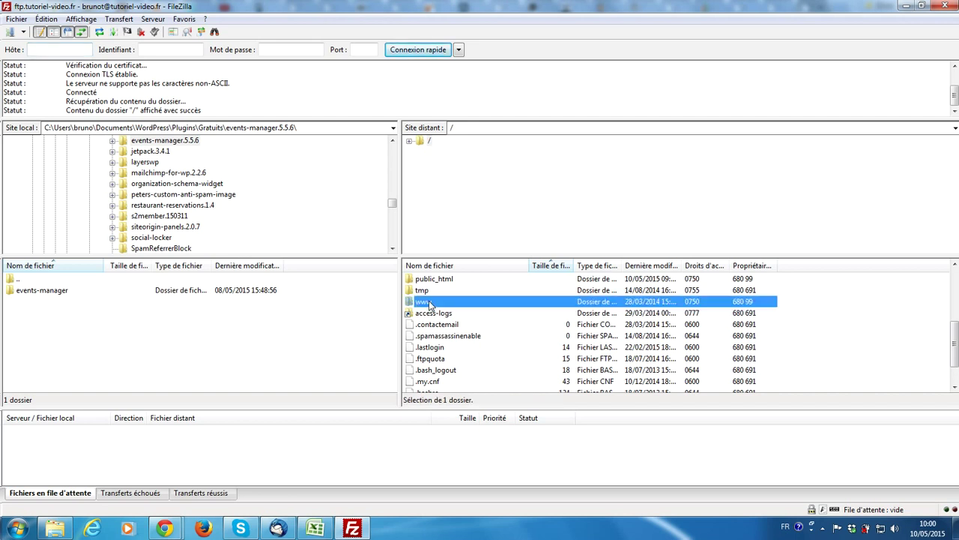
pyautogui.doubleClick(431, 303)
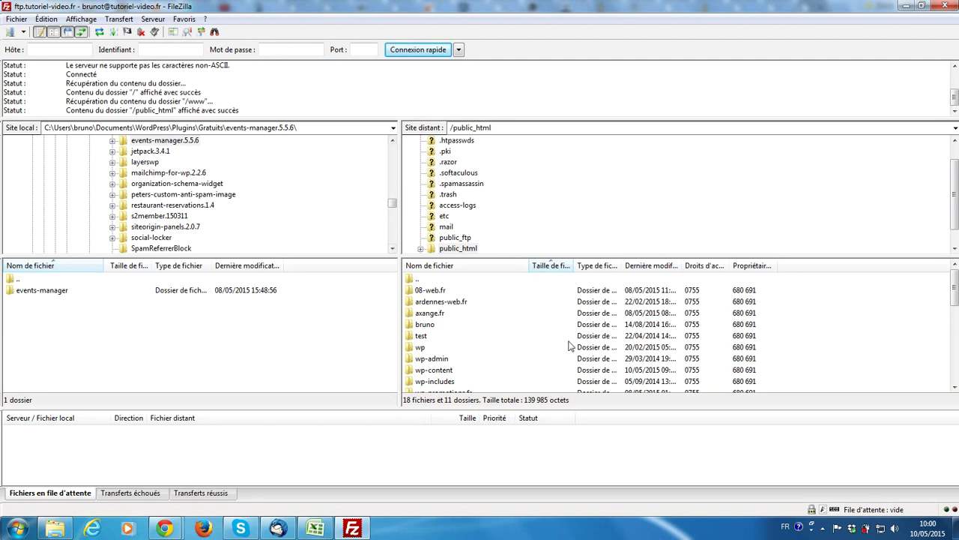
pyautogui.scroll(-2, 465, 335)
pyautogui.scroll(2, 465, 335)
pyautogui.scroll(-1, 465, 335)
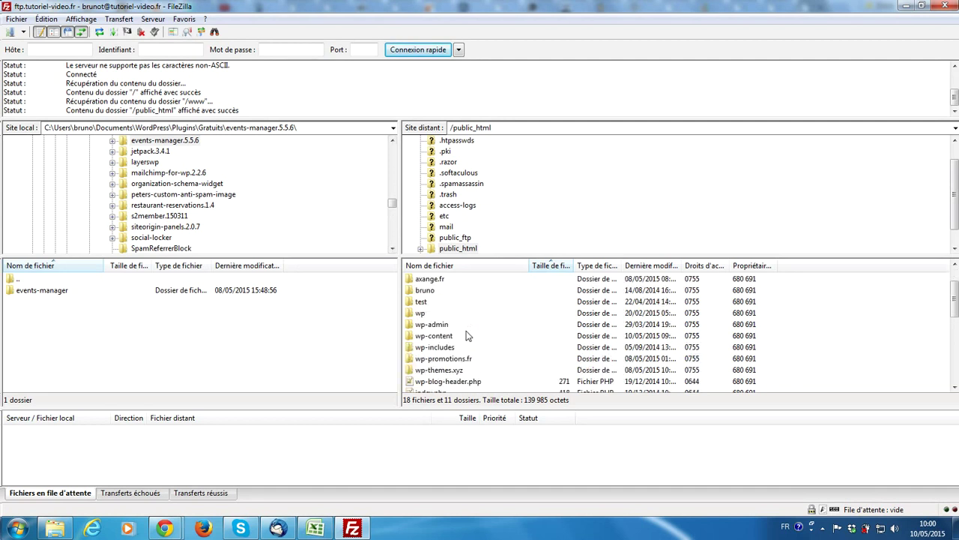
pyautogui.doubleClick(427, 338)
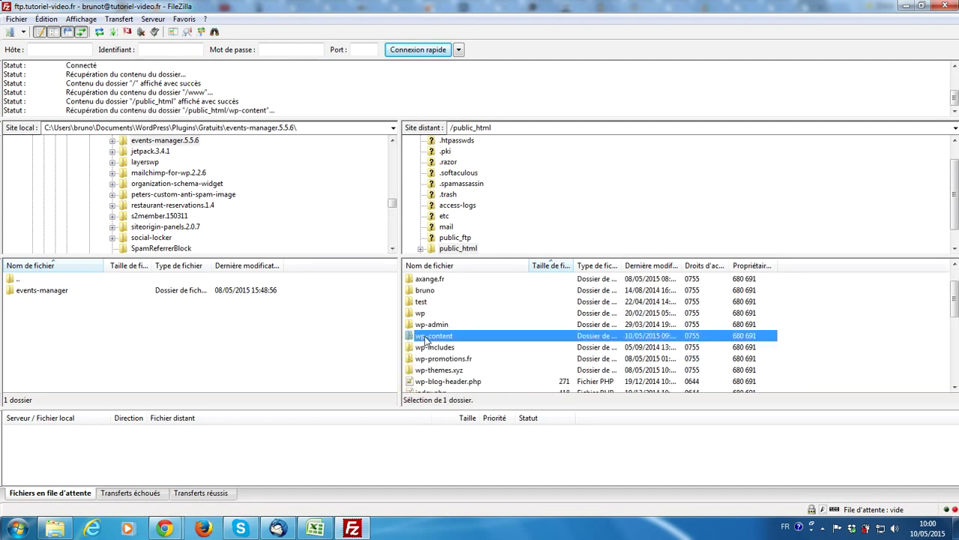
# Step: Inside the remote wp-content folder, go to the lang folder of the video theme under themes
pyautogui.click(461, 335)
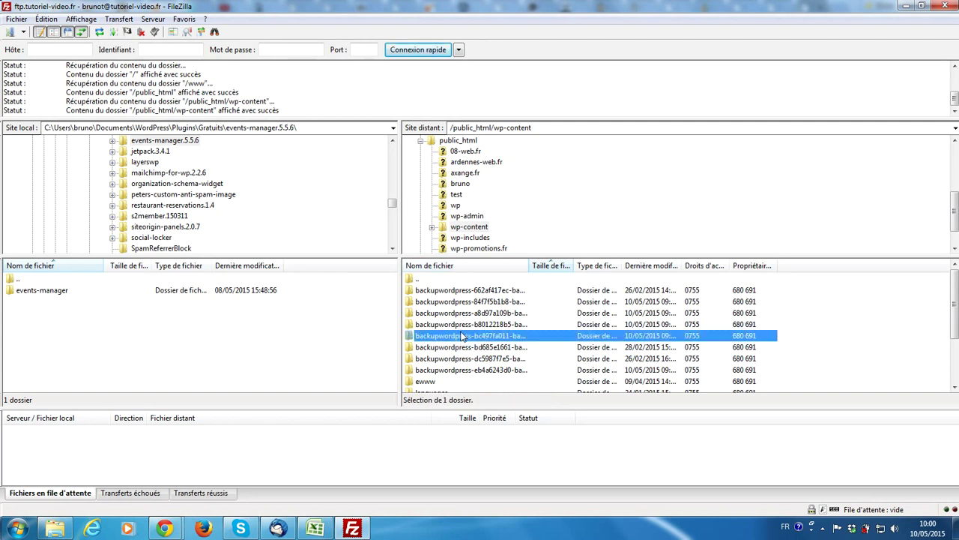
pyautogui.scroll(-2, 462, 337)
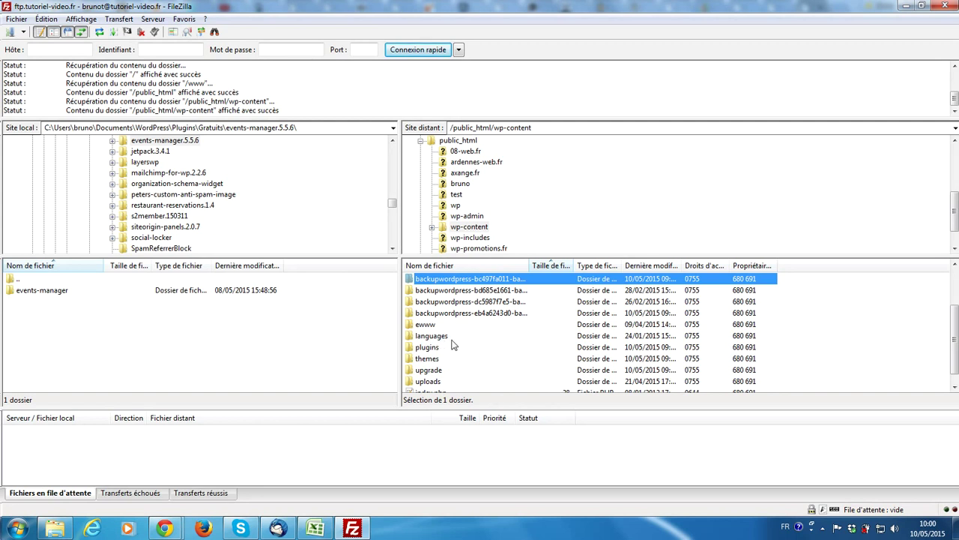
pyautogui.click(439, 337)
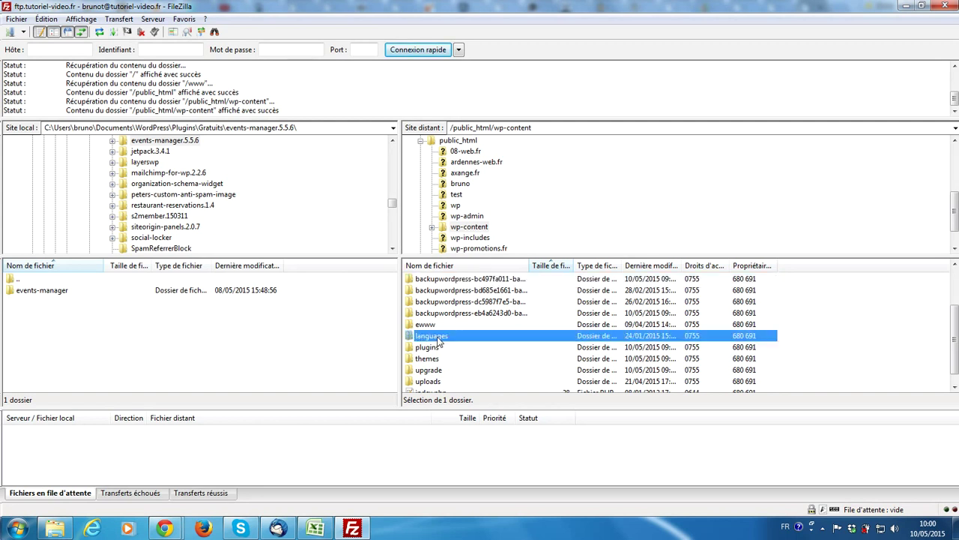
pyautogui.doubleClick(428, 358)
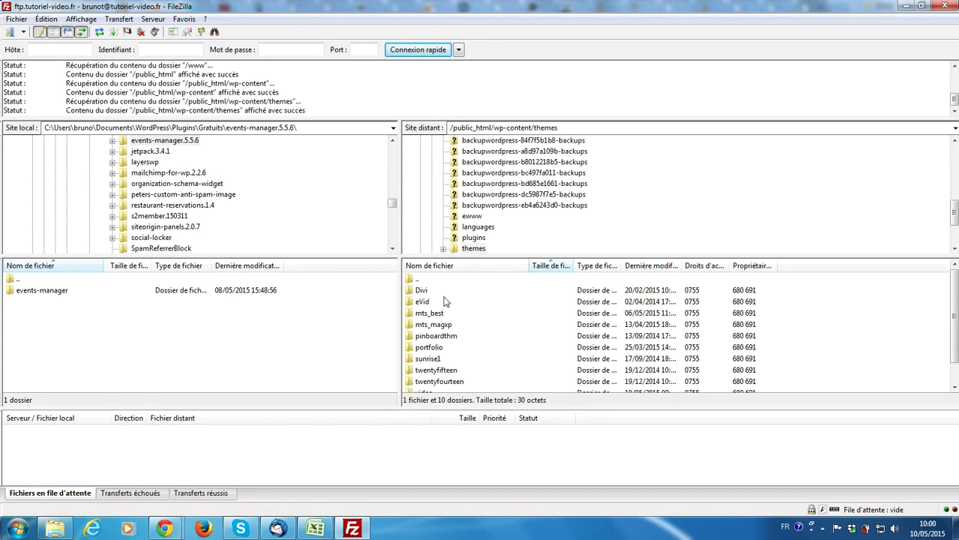
pyautogui.scroll(-1, 445, 381)
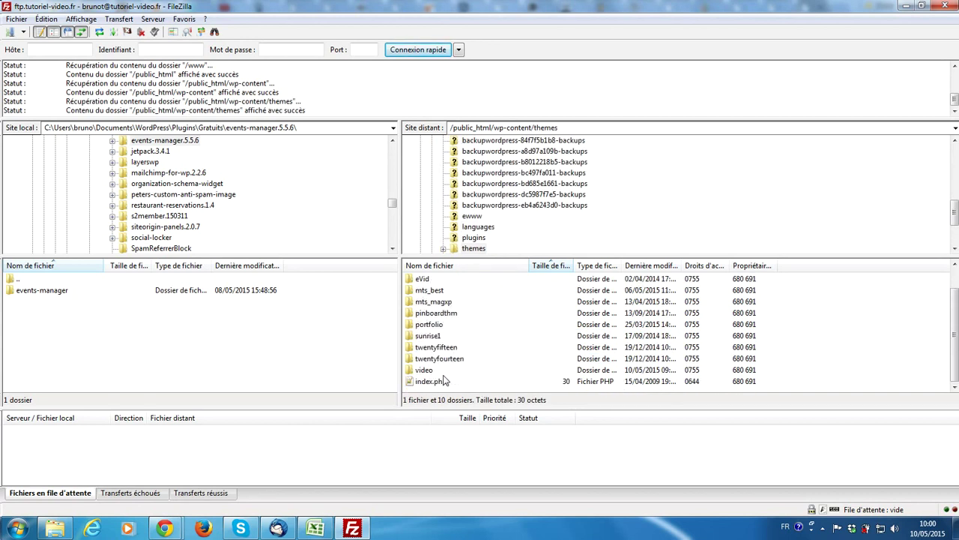
pyautogui.doubleClick(425, 370)
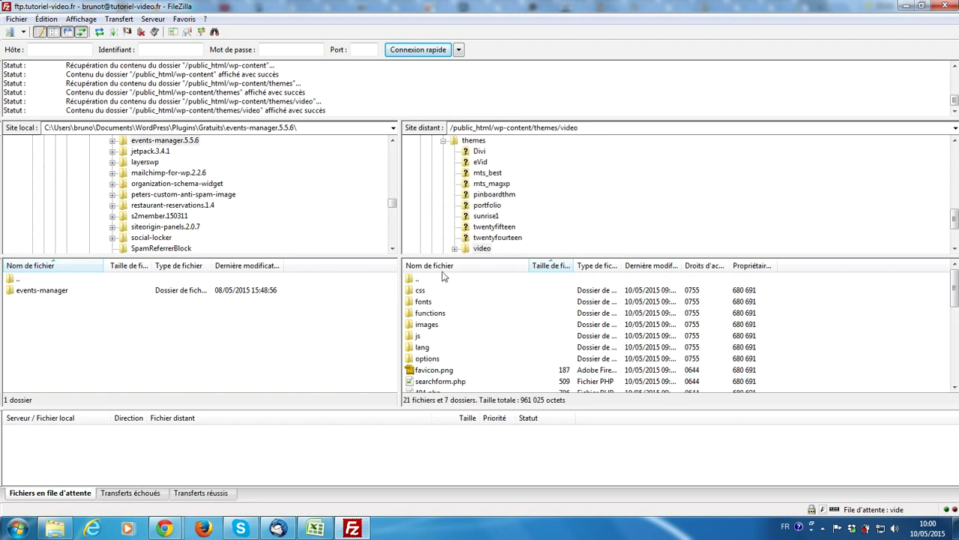
pyautogui.doubleClick(422, 348)
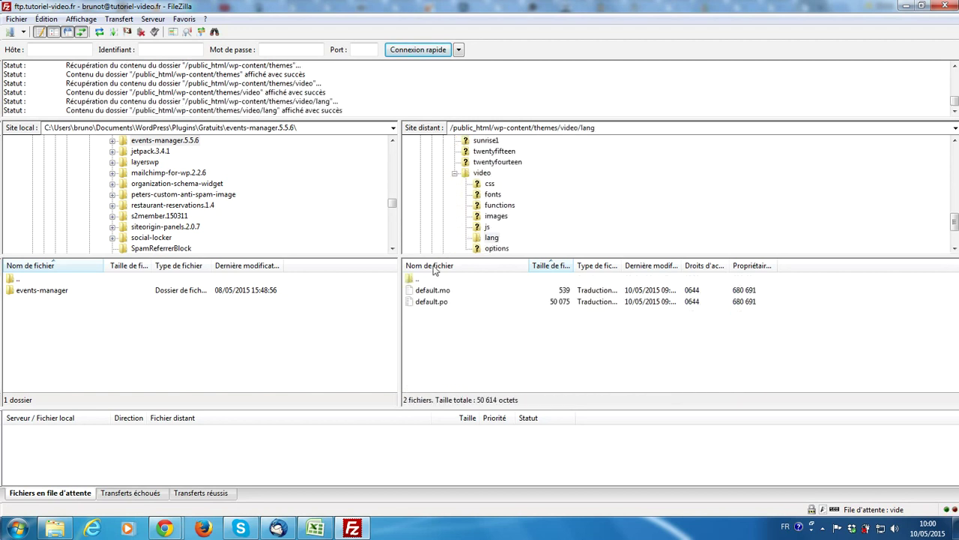
pyautogui.moveTo(392, 202)
pyautogui.mouseDown()
pyautogui.moveTo(391, 167)
pyautogui.moveTo(392, 220)
pyautogui.moveTo(391, 212)
pyautogui.mouseUp()
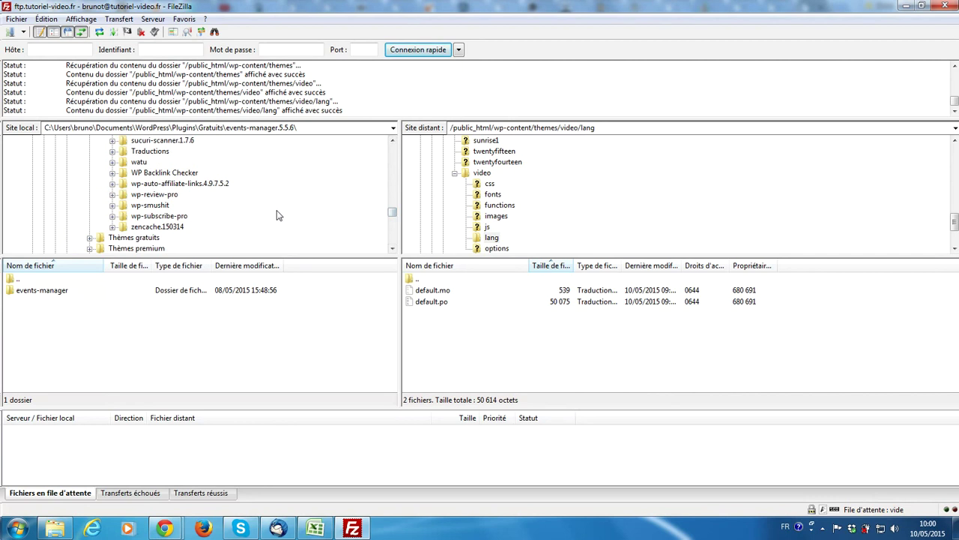
pyautogui.click(148, 248)
pyautogui.scroll(-2, 206, 216)
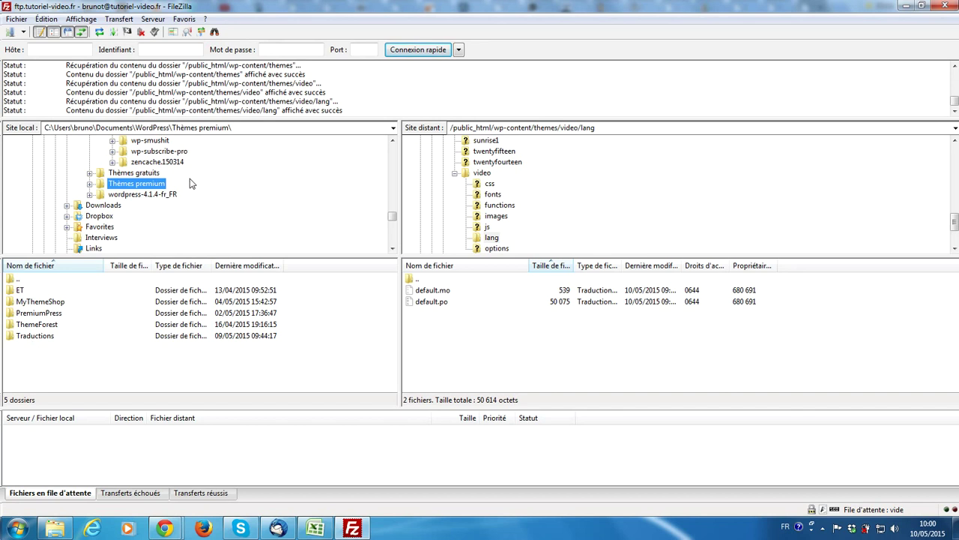
# Step: On the local side, open Themes\Thèmes premium inside the WordPress folder located directly under the user profile
pyautogui.scroll(-5, 188, 182)
pyautogui.scroll(-2, 112, 228)
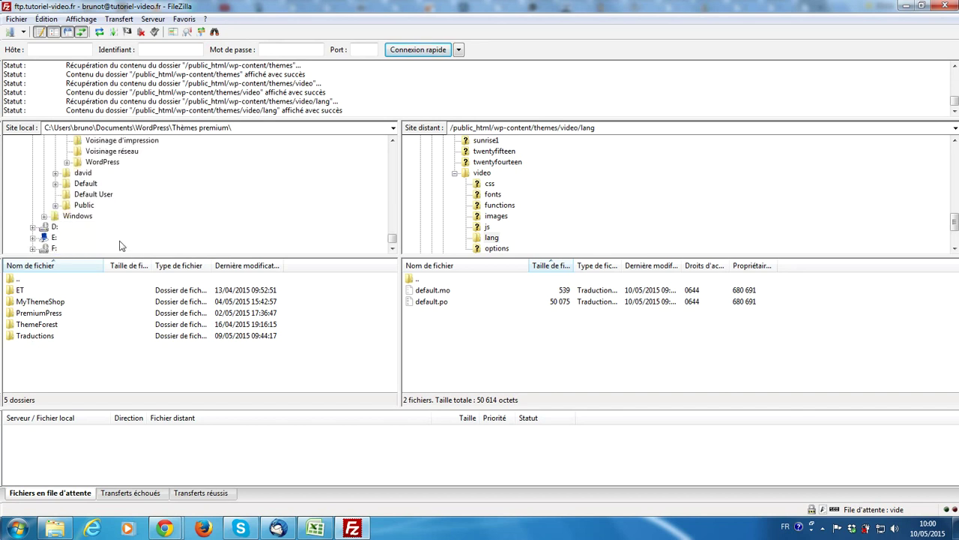
pyautogui.scroll(2, 116, 240)
pyautogui.scroll(-2, 116, 240)
pyautogui.scroll(4, 116, 240)
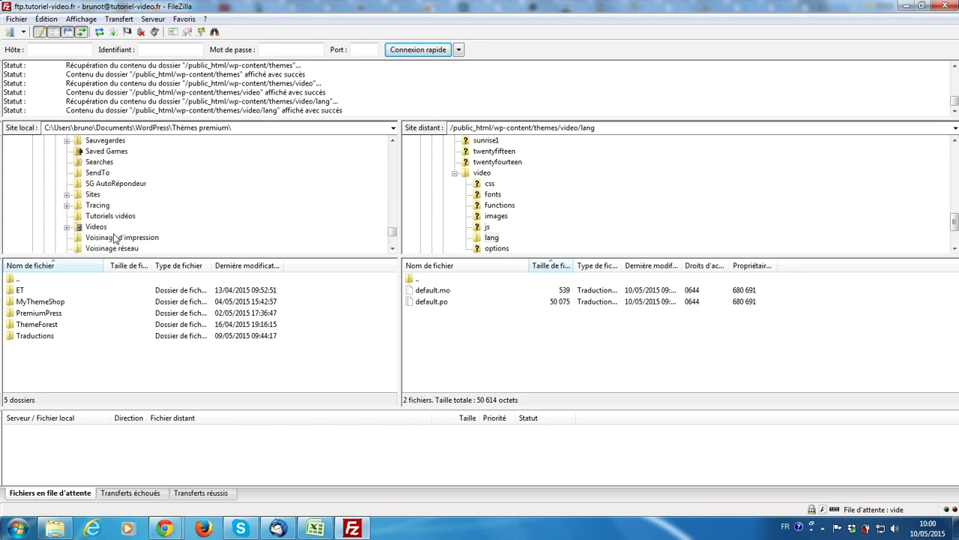
pyautogui.scroll(1, 113, 237)
pyautogui.scroll(-5, 149, 228)
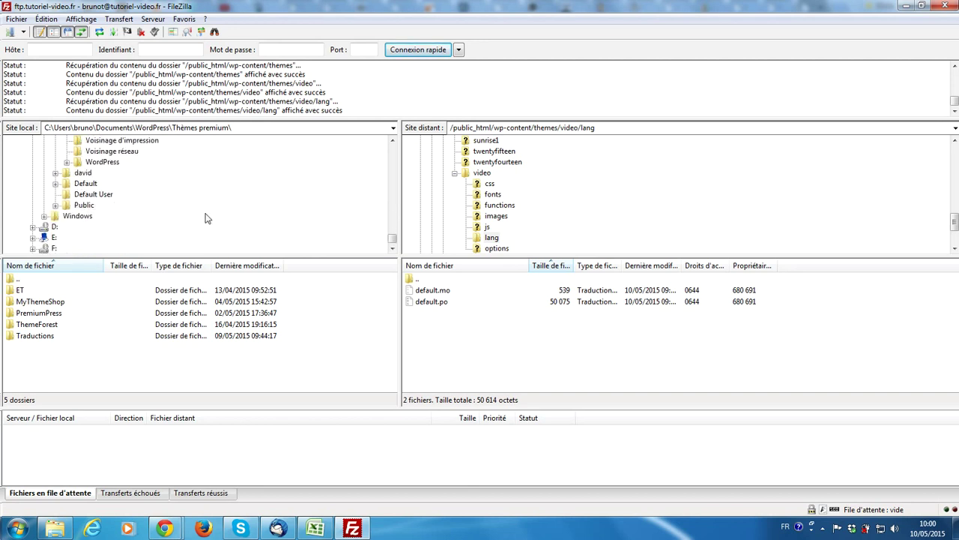
pyautogui.click(114, 163)
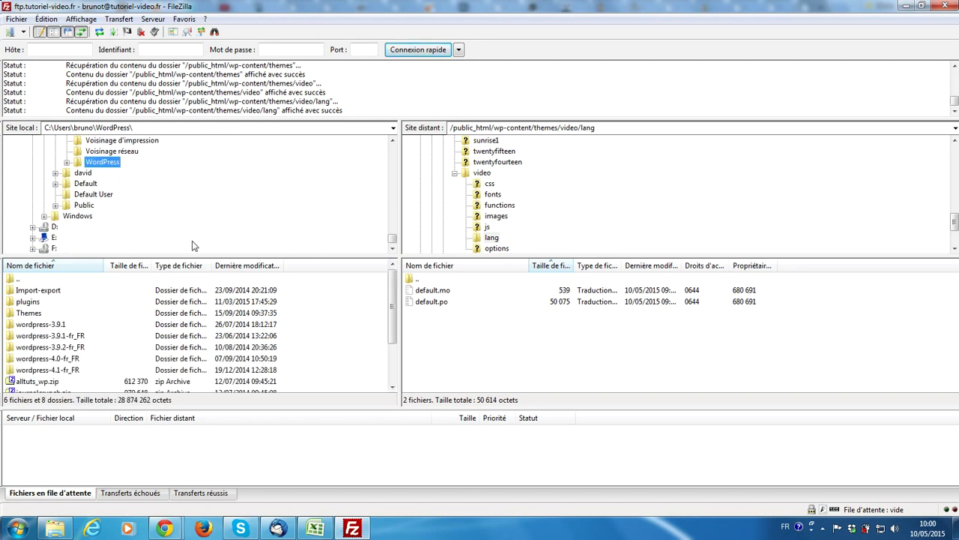
pyautogui.doubleClick(30, 313)
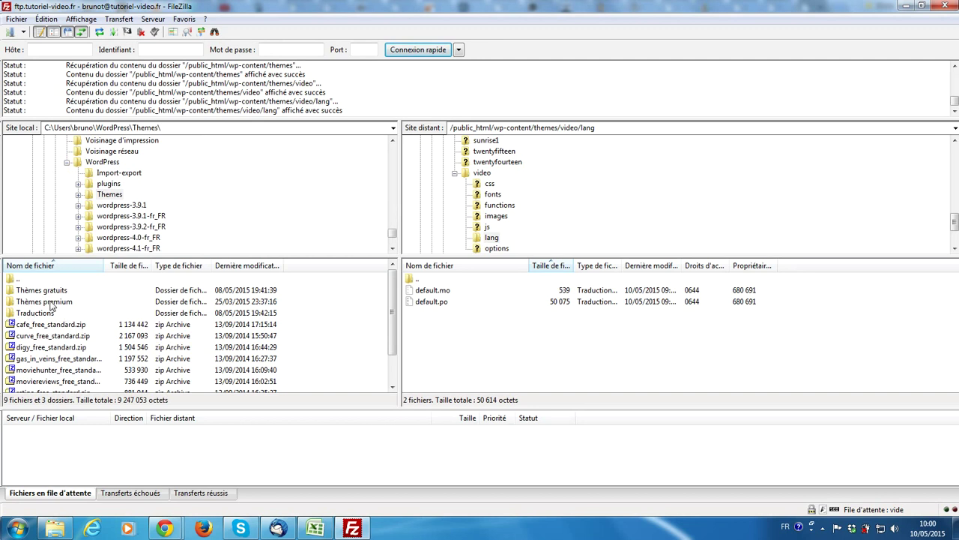
pyautogui.click(38, 303)
pyautogui.doubleClick(38, 302)
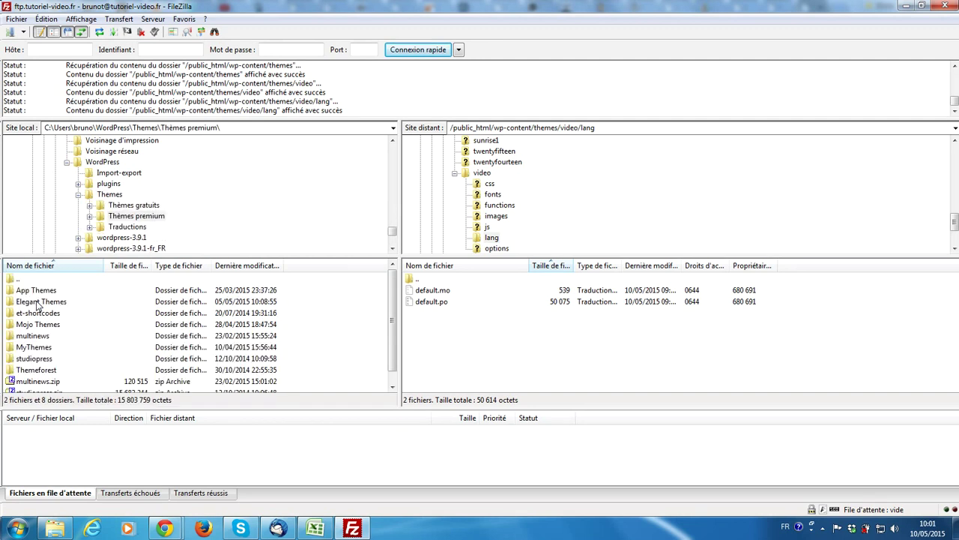
# Step: Within the local Thèmes premium folder, open MyThemes\Traductions\video
pyautogui.doubleClick(38, 347)
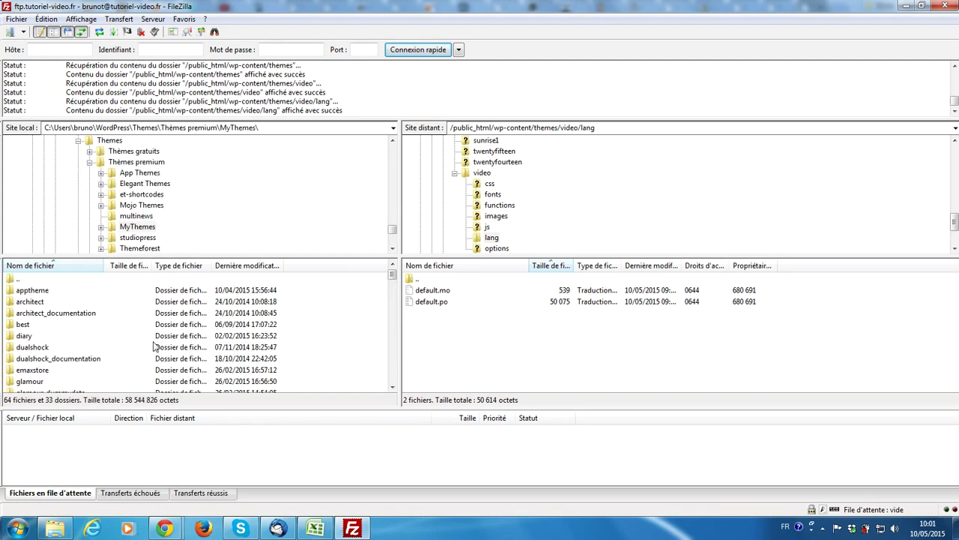
pyautogui.click(68, 349)
pyautogui.scroll(-4, 68, 350)
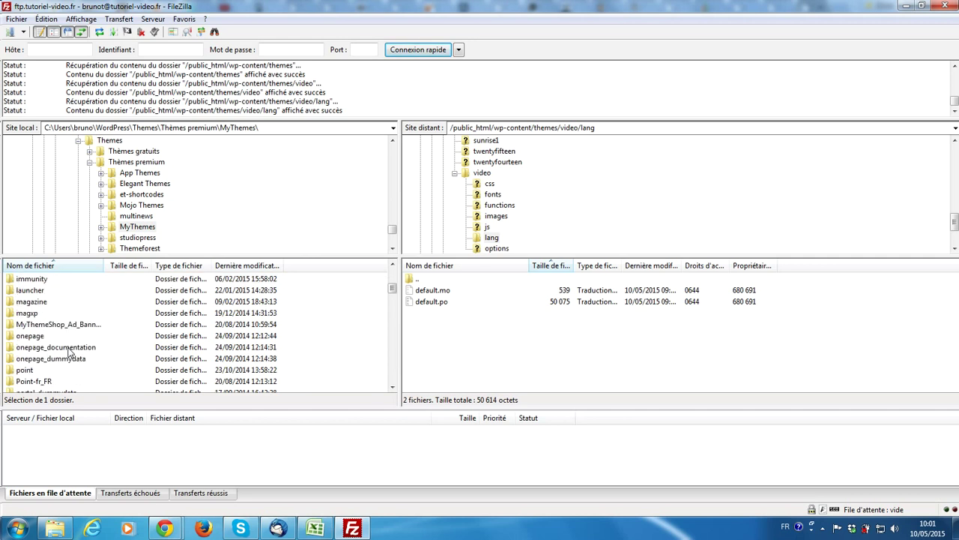
pyautogui.scroll(-2, 68, 352)
pyautogui.doubleClick(34, 381)
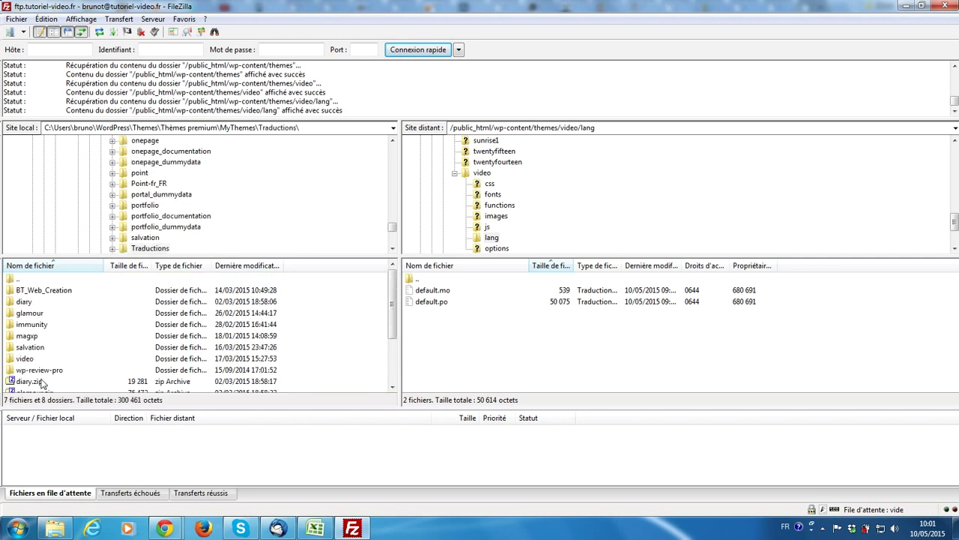
pyautogui.doubleClick(25, 360)
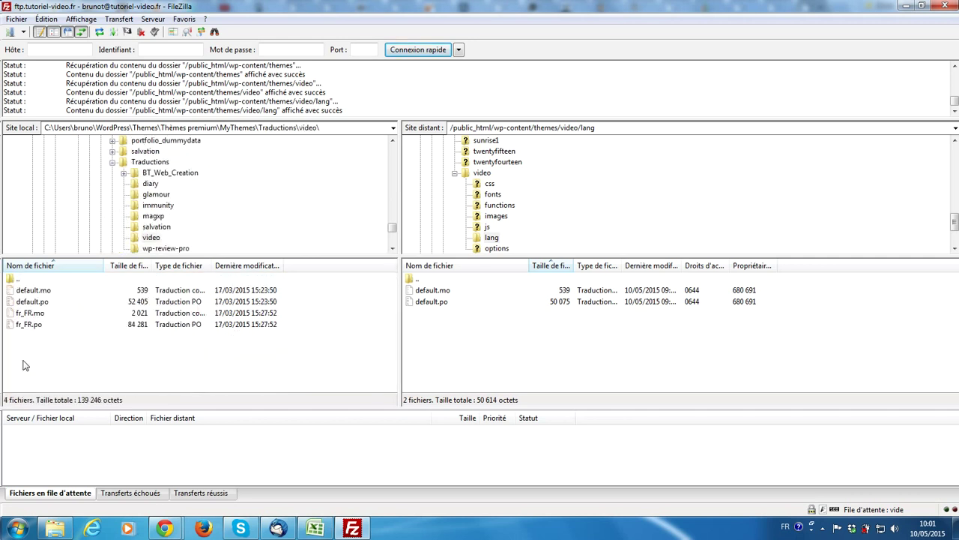
# Step: Upload the local translation files fr_FR.mo and fr_FR.po together to the video theme's remote lang folder
pyautogui.click(30, 323)
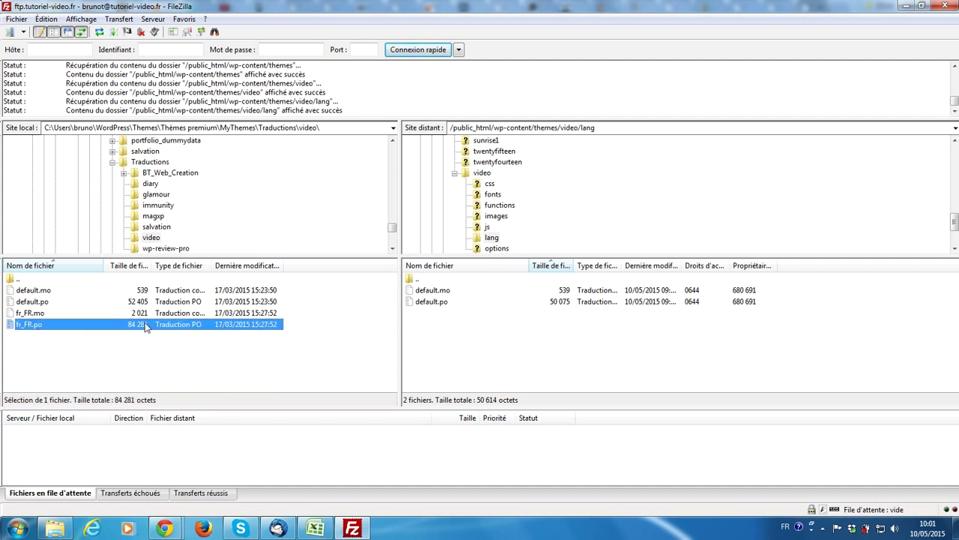
pyautogui.rightClick(101, 323)
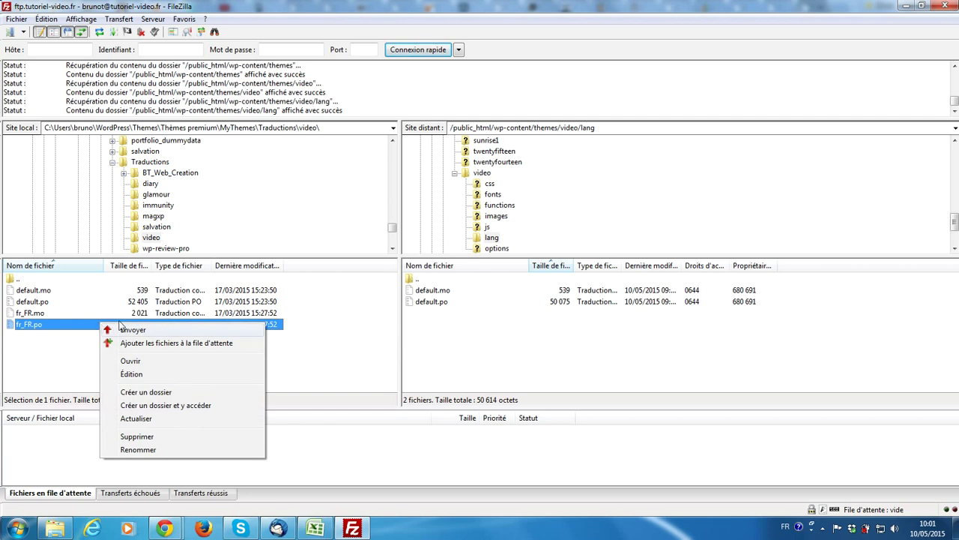
pyautogui.click(57, 336)
pyautogui.click(49, 325)
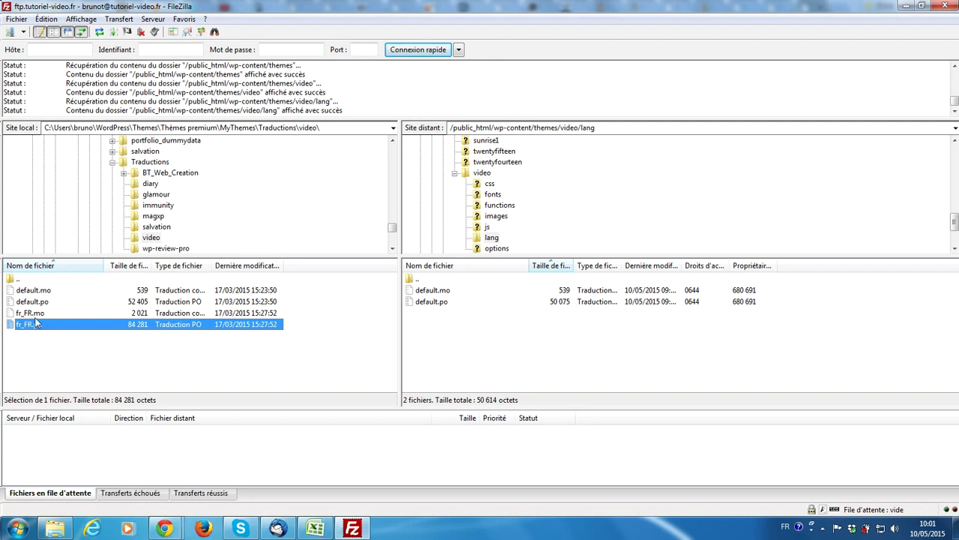
pyautogui.keyDown('ctrl'); pyautogui.click(35, 314); pyautogui.keyUp('ctrl')
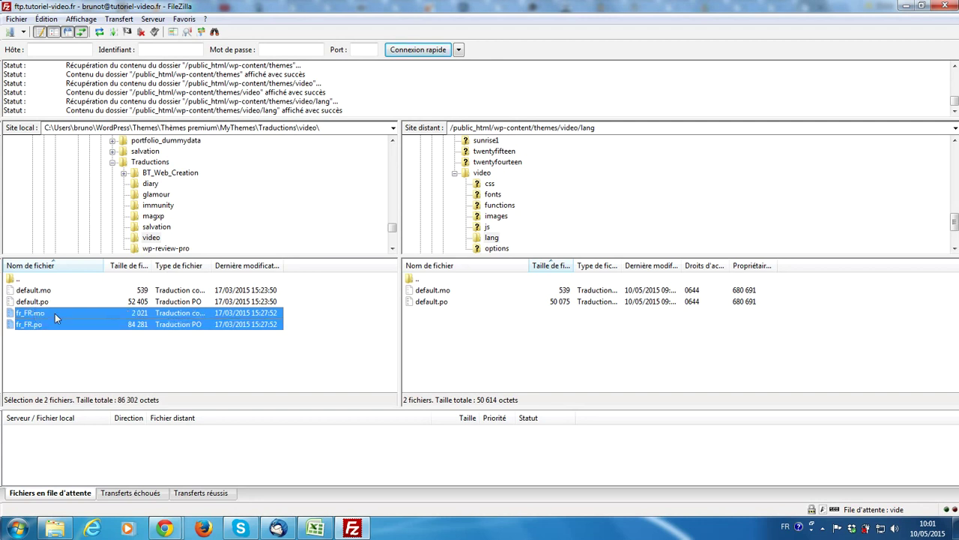
pyautogui.rightClick(54, 313)
pyautogui.click(89, 320)
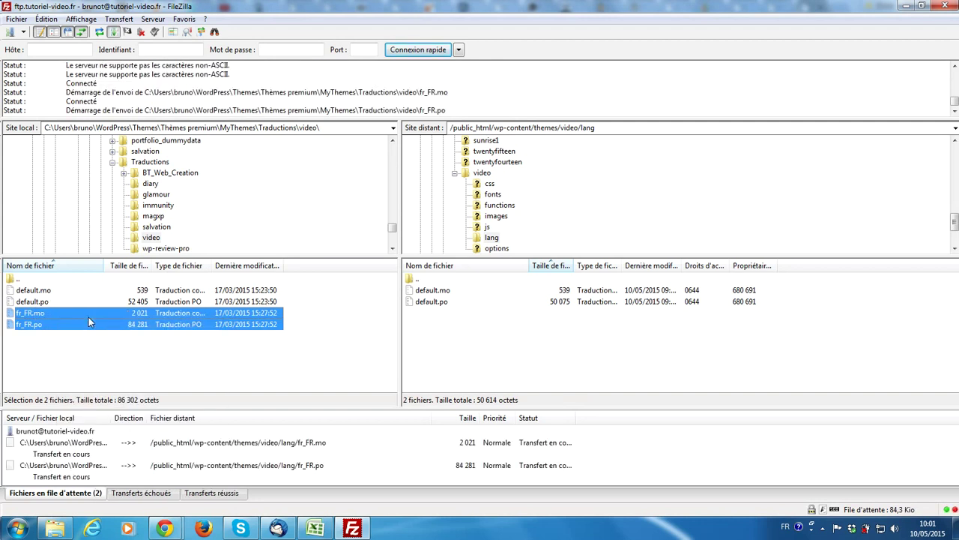